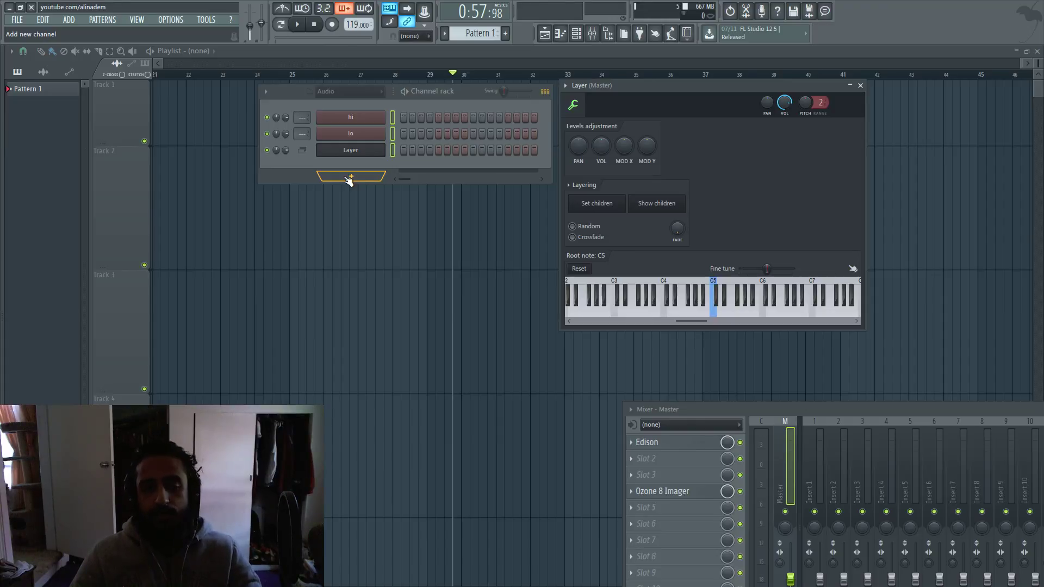
- Select only the Layer channel in the channel rack, deselecting hi and lo
left_click(359, 159)
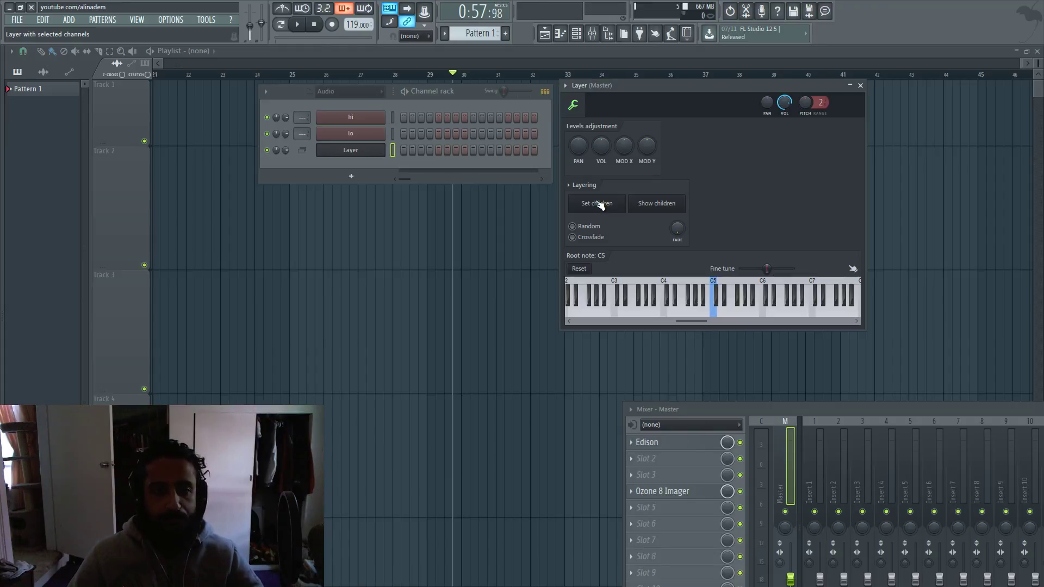
- In lo's piano roll, draw four G#5 notes, one per beat
right_click(379, 138)
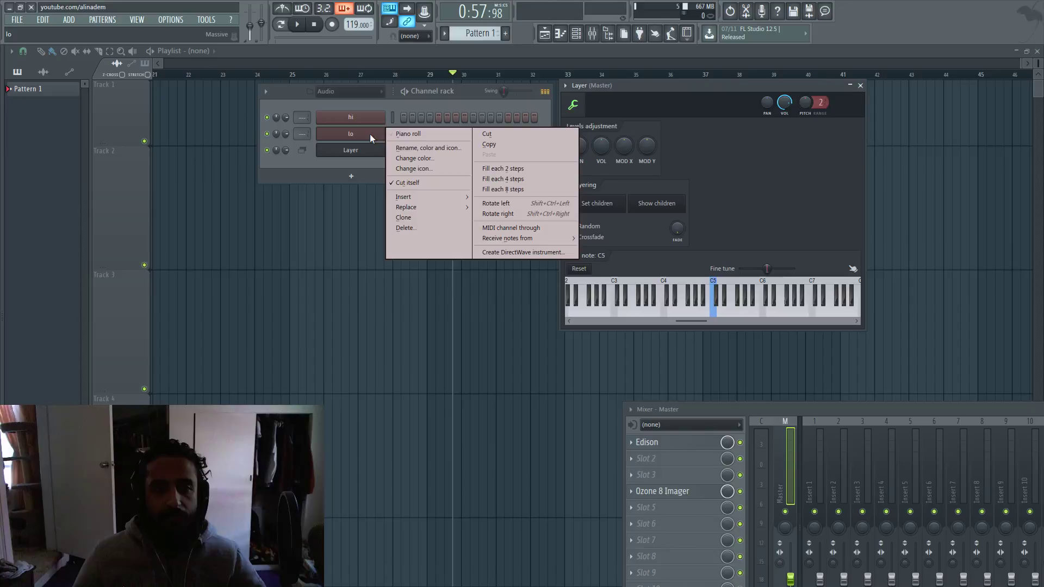
left_click(420, 136)
left_click(52, 161)
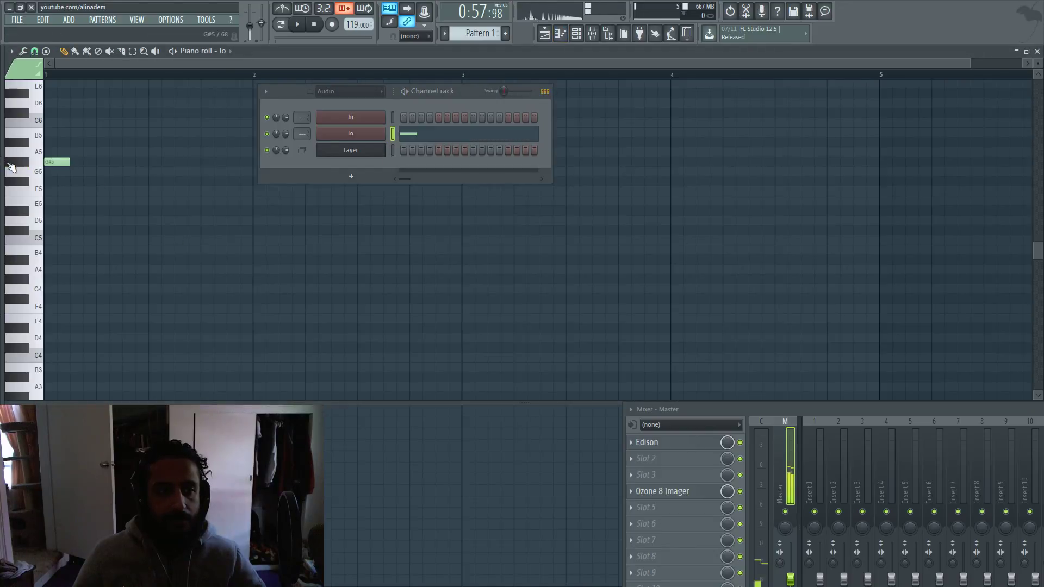
left_click(103, 161)
left_click(155, 162)
left_click(207, 162)
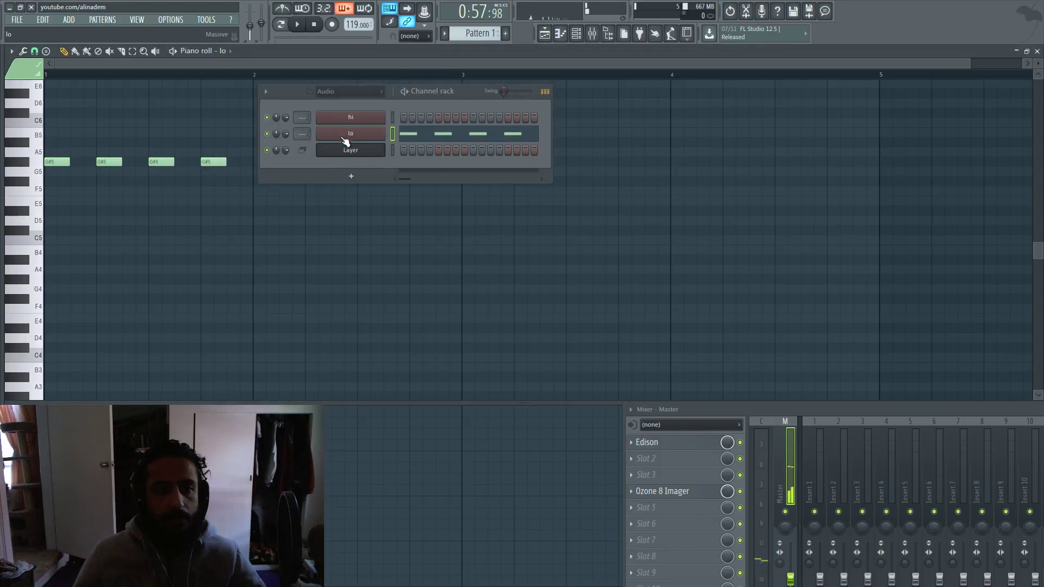
- Try giving hi the same four-note pattern, then switch the selection from hi to lo
right_click(375, 123)
left_click(495, 145)
right_click(380, 118)
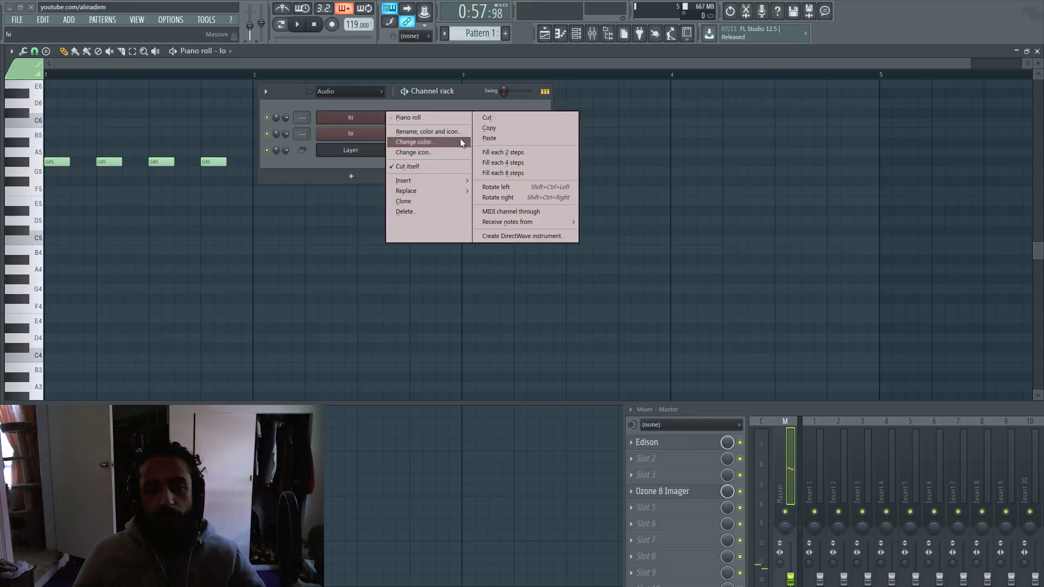
left_click(512, 142)
left_click(392, 118)
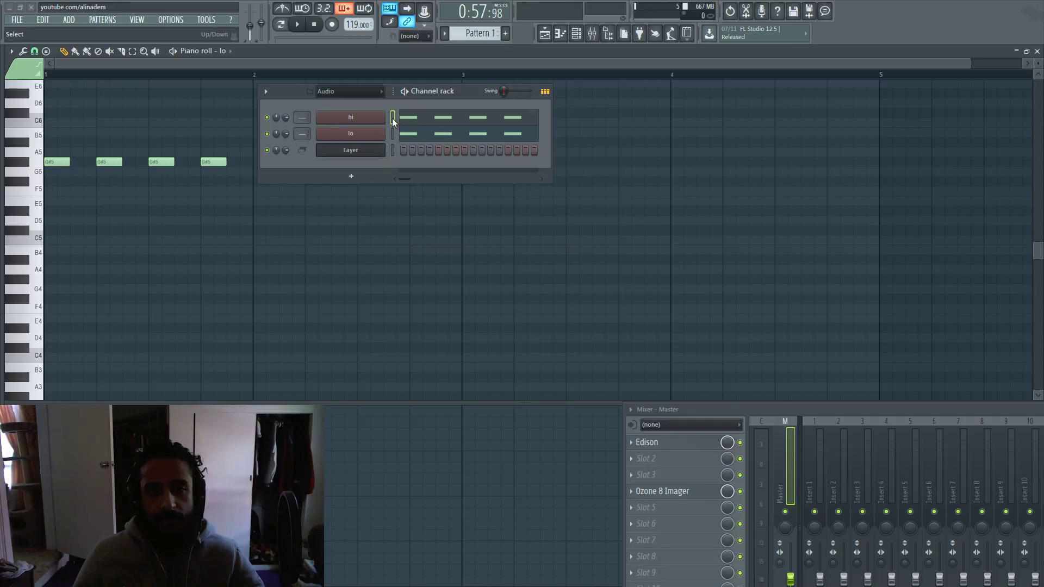
left_click(392, 134)
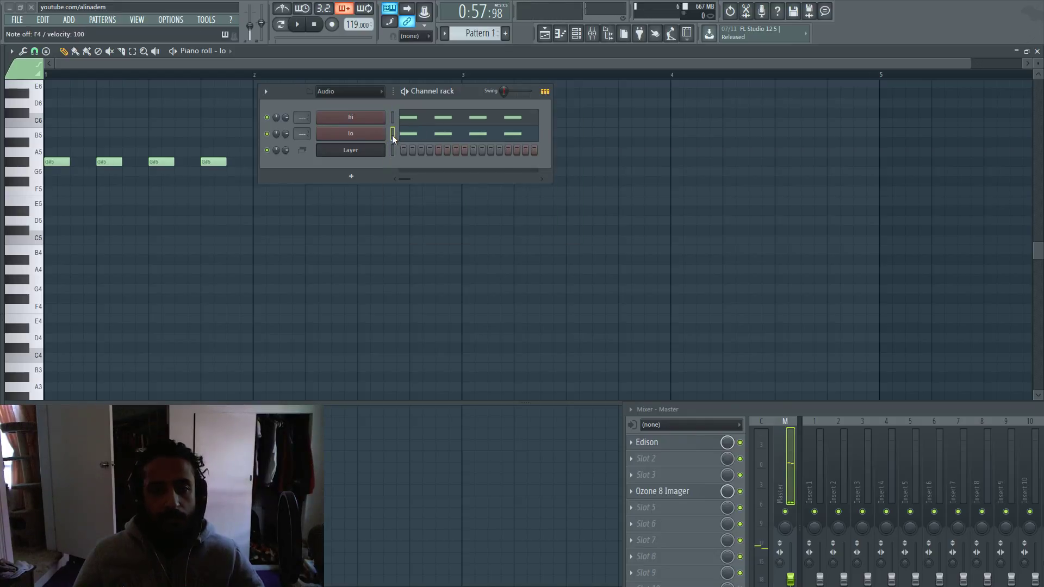
- Copy the four-note pattern, paste it onto Layer, and cut it from lo
right_click(363, 117)
left_click(516, 128)
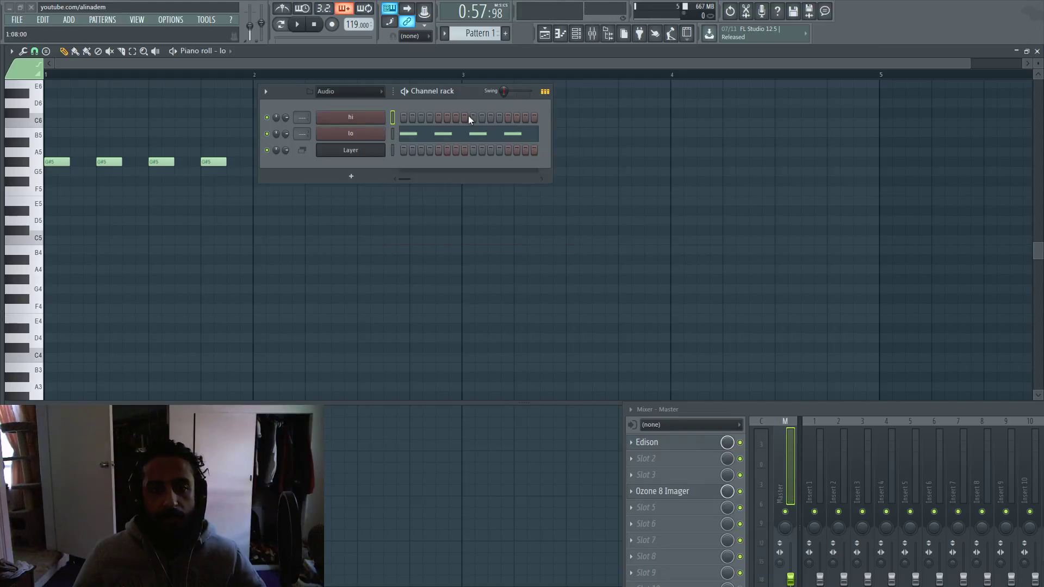
right_click(386, 148)
left_click(489, 167)
right_click(389, 133)
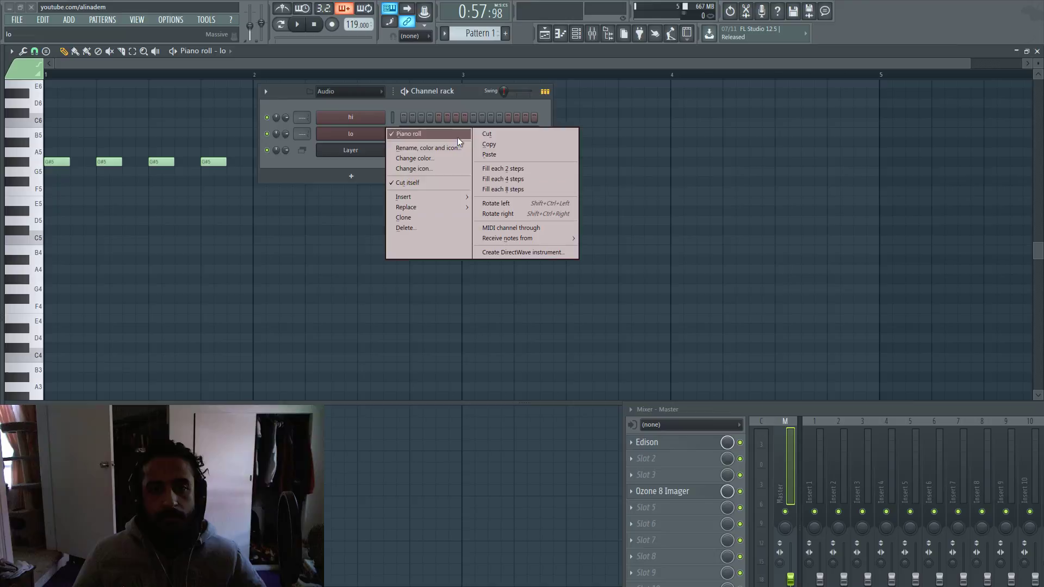
left_click(485, 135)
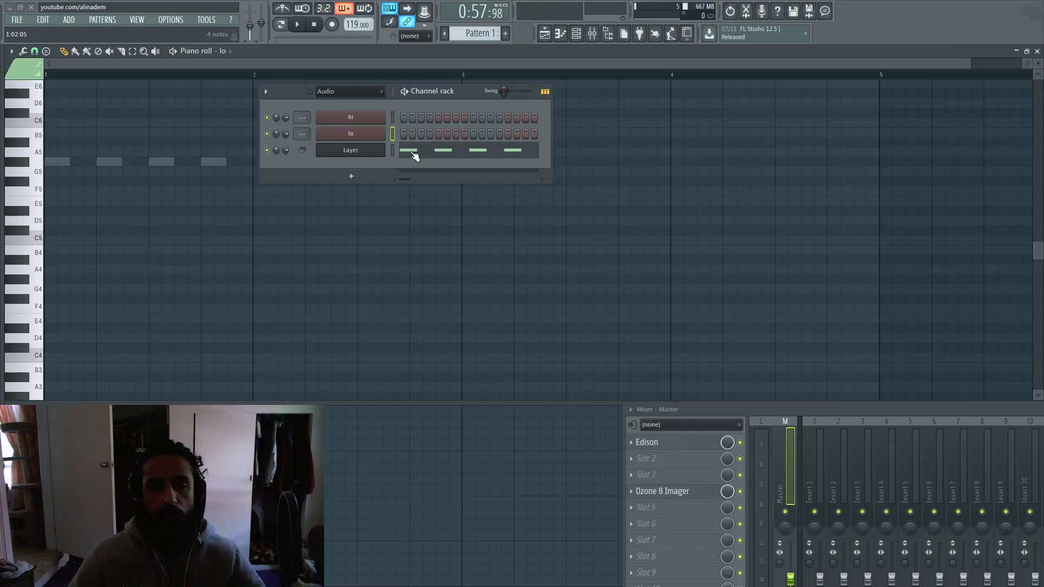
- In Layer's settings, assign the selected hi and lo as children, then reselect only Layer
left_click(370, 157)
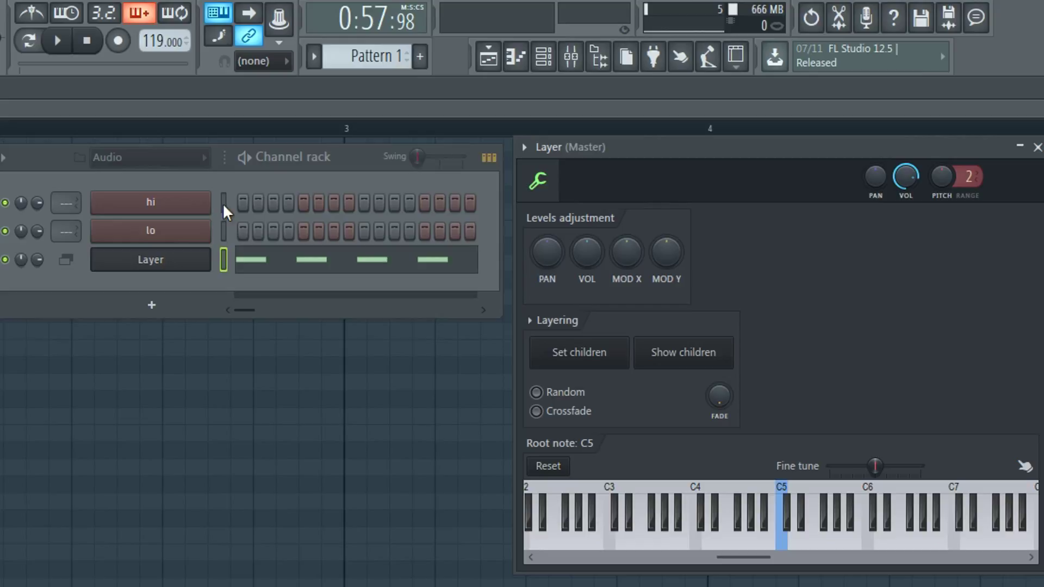
left_click(223, 202)
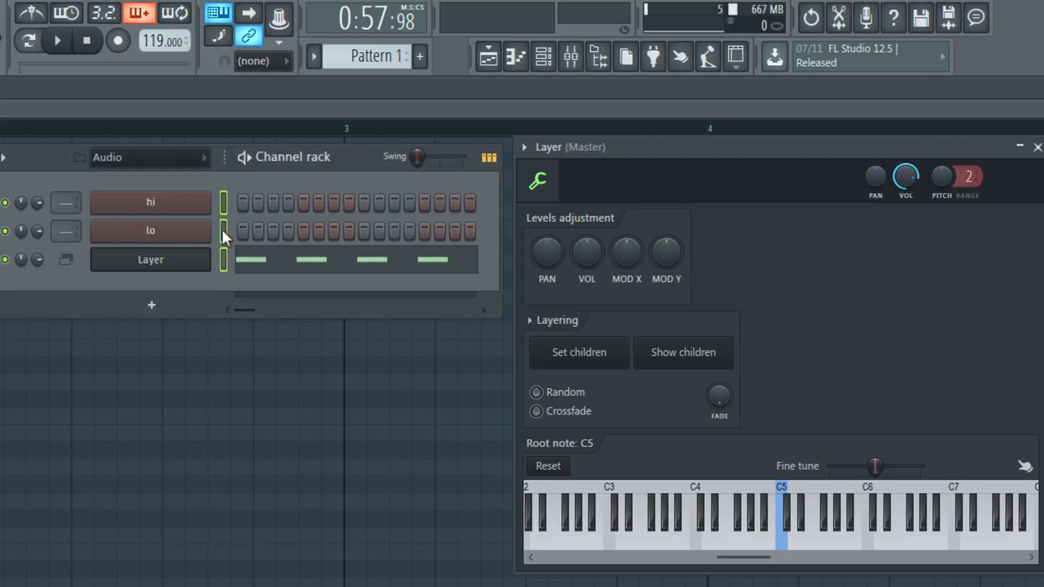
left_click(592, 363)
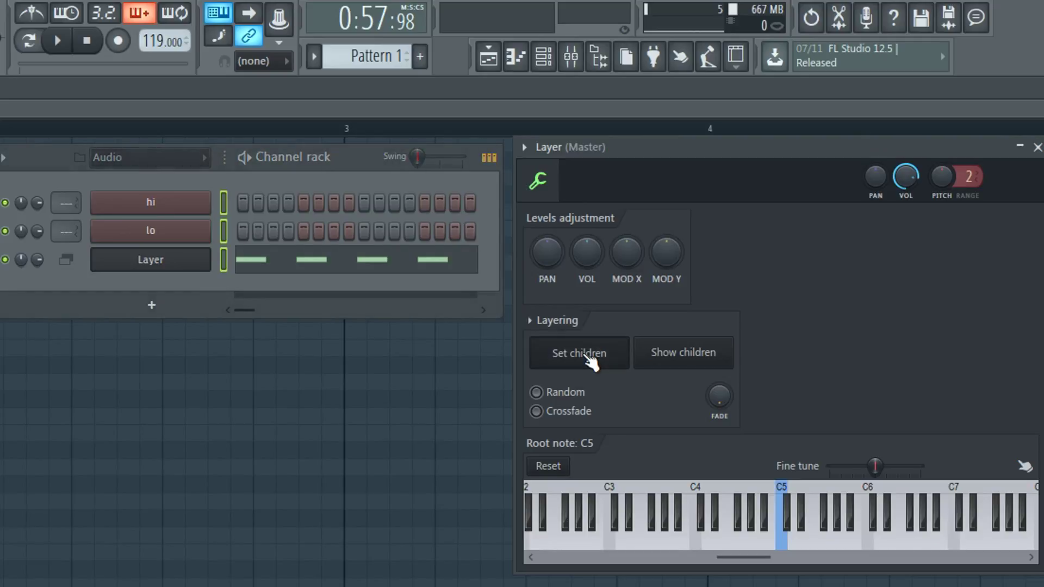
left_click(220, 254)
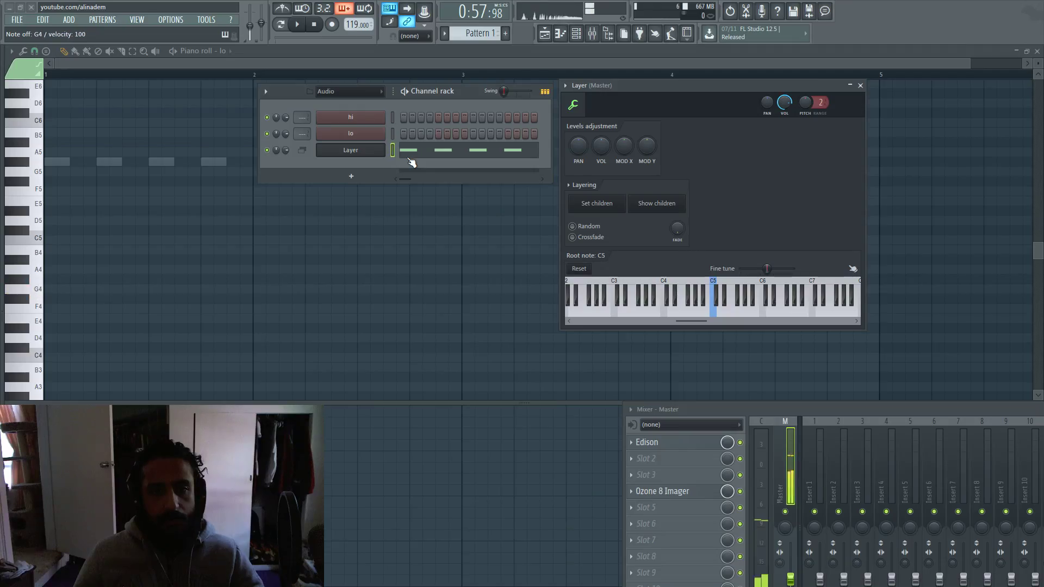
key("c")
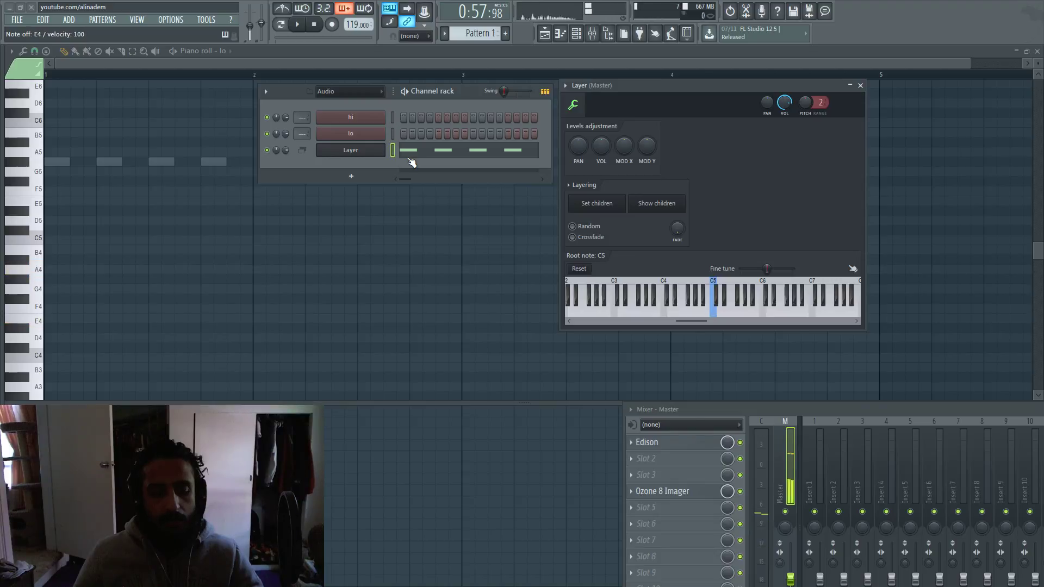
key("g")
key("v")
key("n")
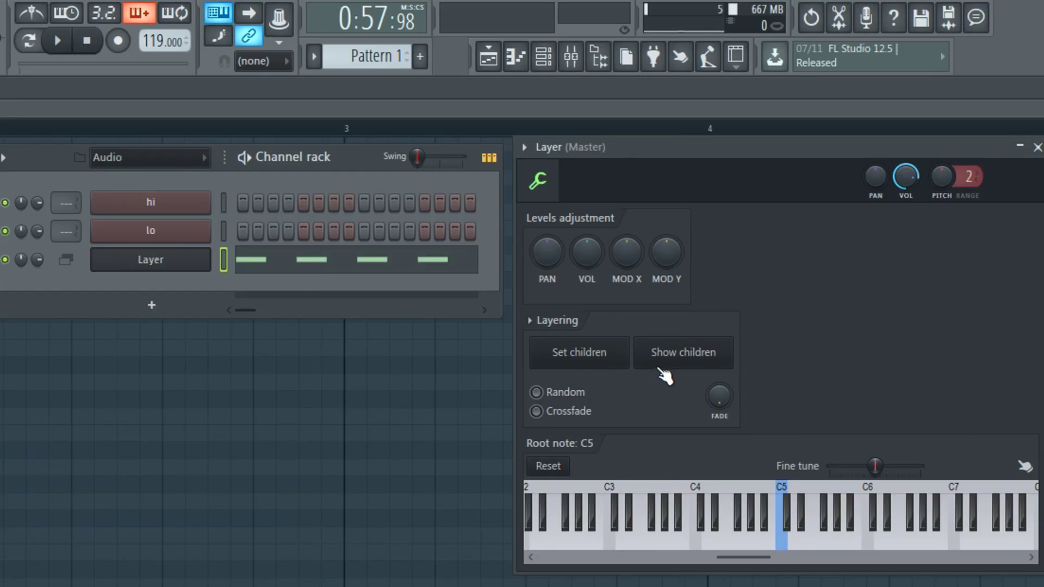
- Show Layer's children, reassign hi and lo as its children, and reselect Layer
left_click(646, 209)
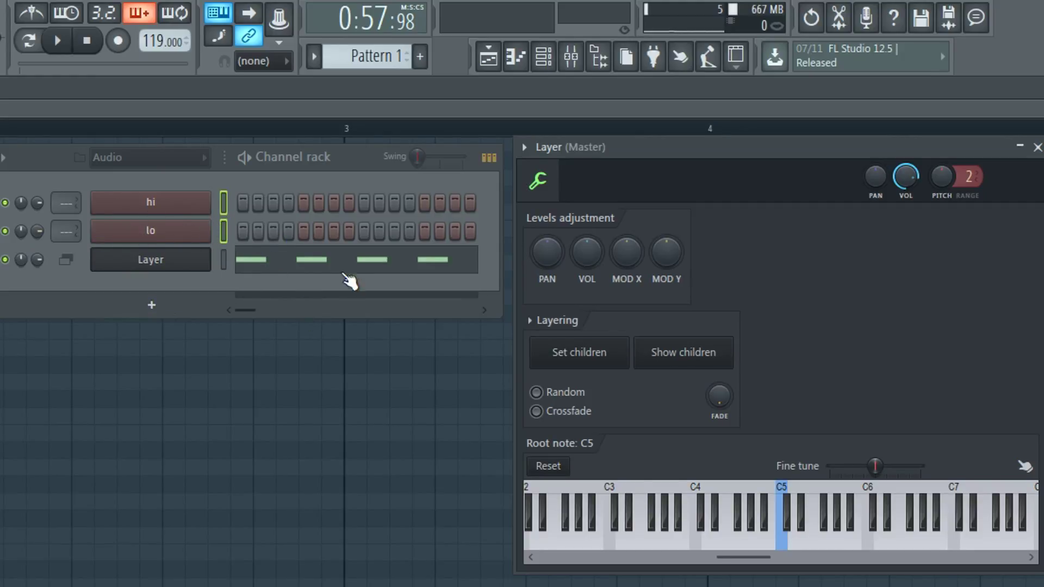
left_click(224, 231)
left_click(571, 356)
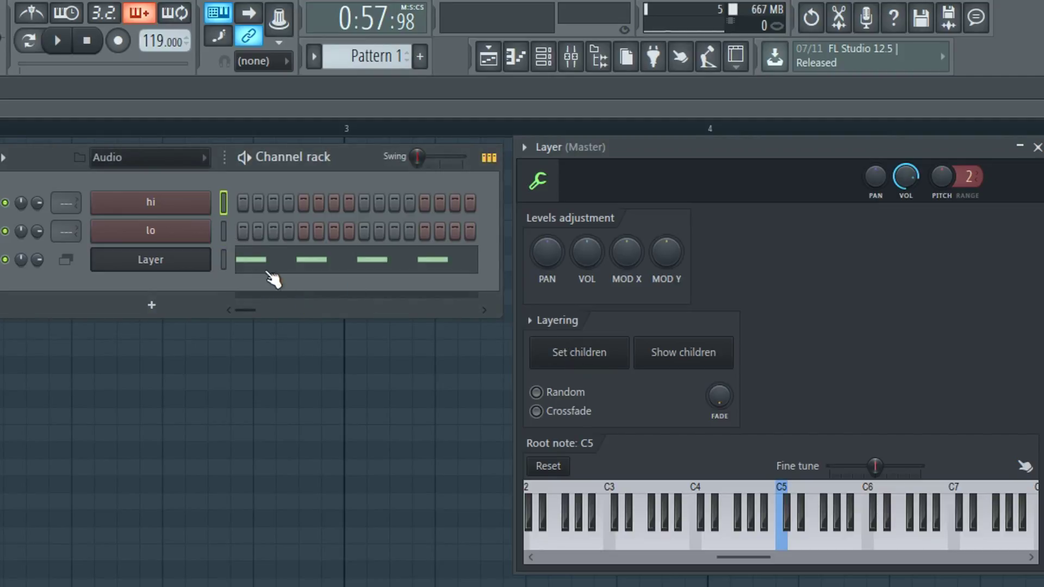
left_click(592, 357)
left_click(224, 260)
- Clone Layer as a trial, then delete the resulting Layer #2 and cloned hi channels
right_click(352, 152)
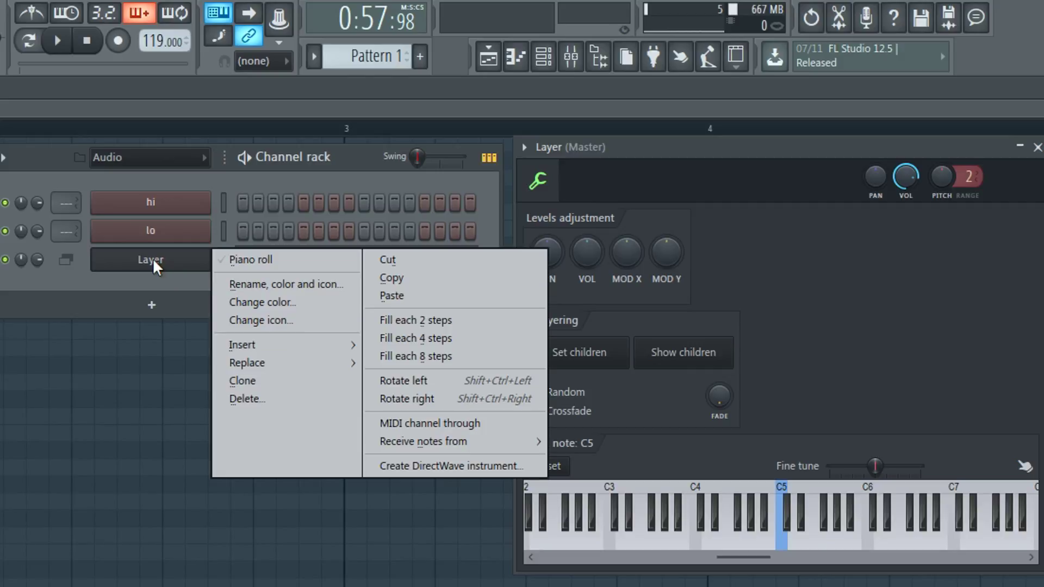
left_click(254, 379)
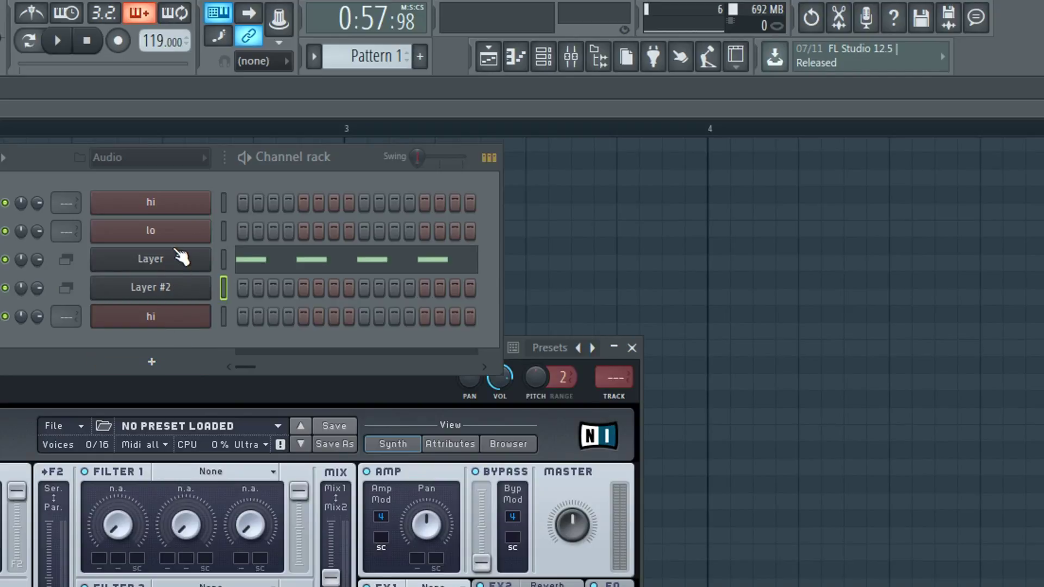
right_click(185, 287)
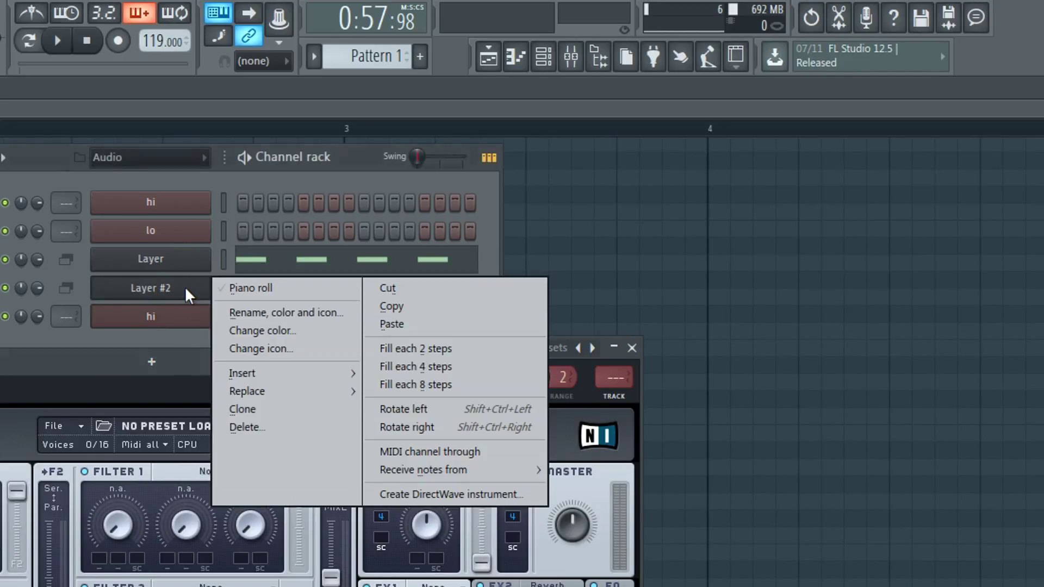
left_click(276, 428)
key("Return")
right_click(162, 288)
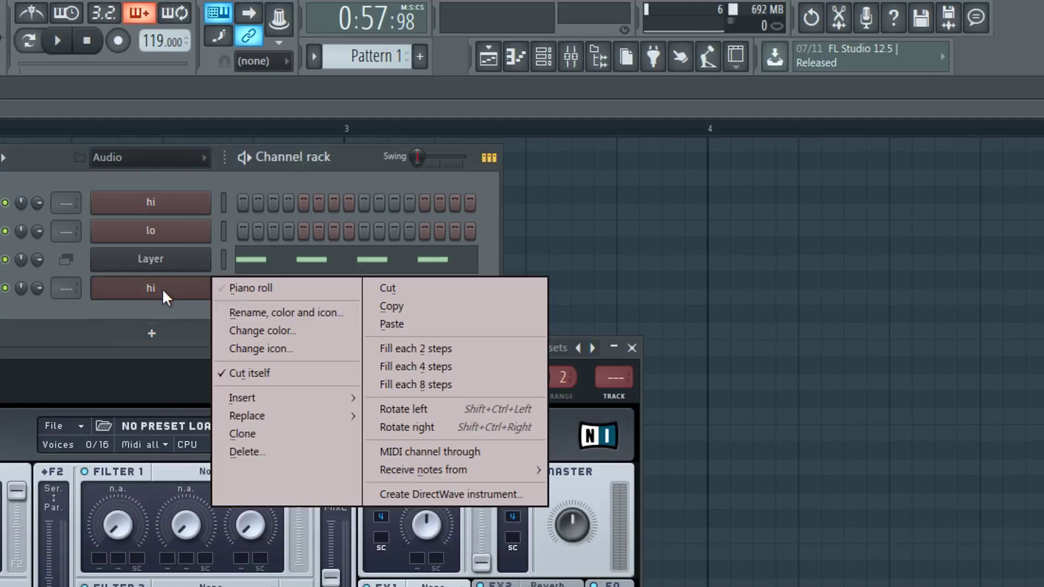
left_click(248, 451)
key("Return")
- Reset Layer's children and clone Layer again, producing Layer #2 with new hi and lo
left_click(194, 265)
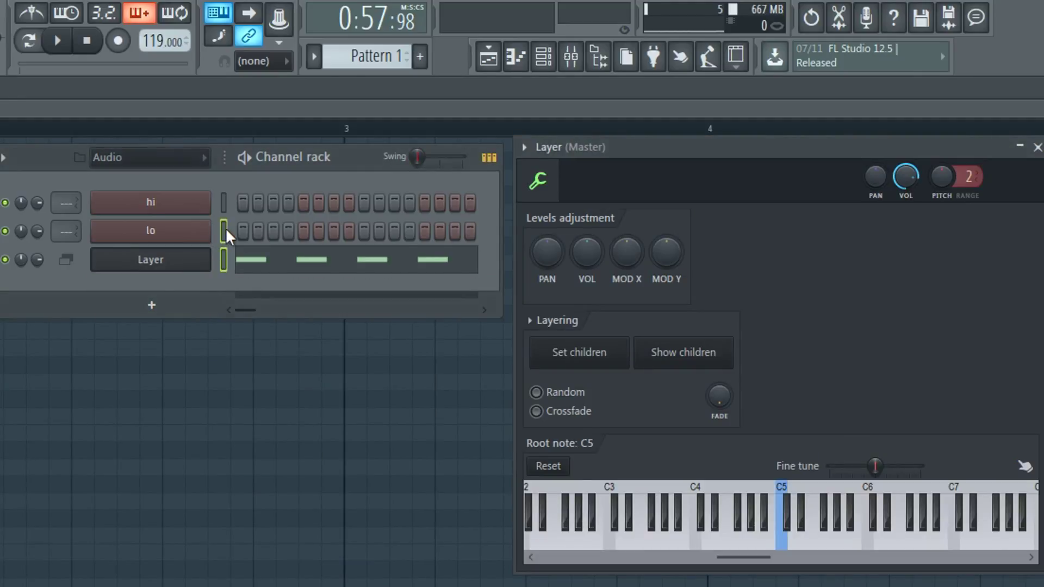
left_click(568, 356)
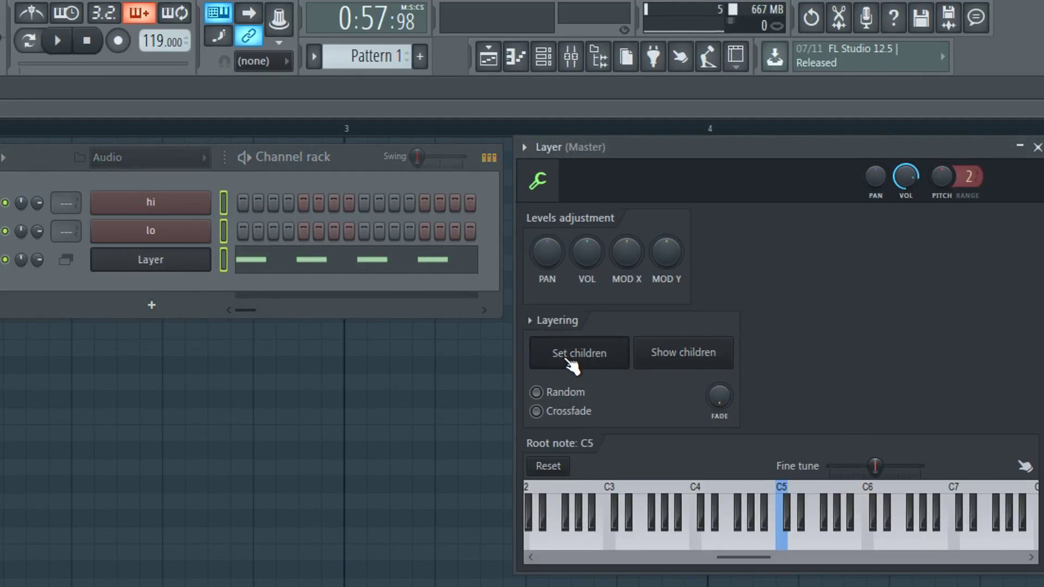
right_click(163, 259)
left_click(248, 380)
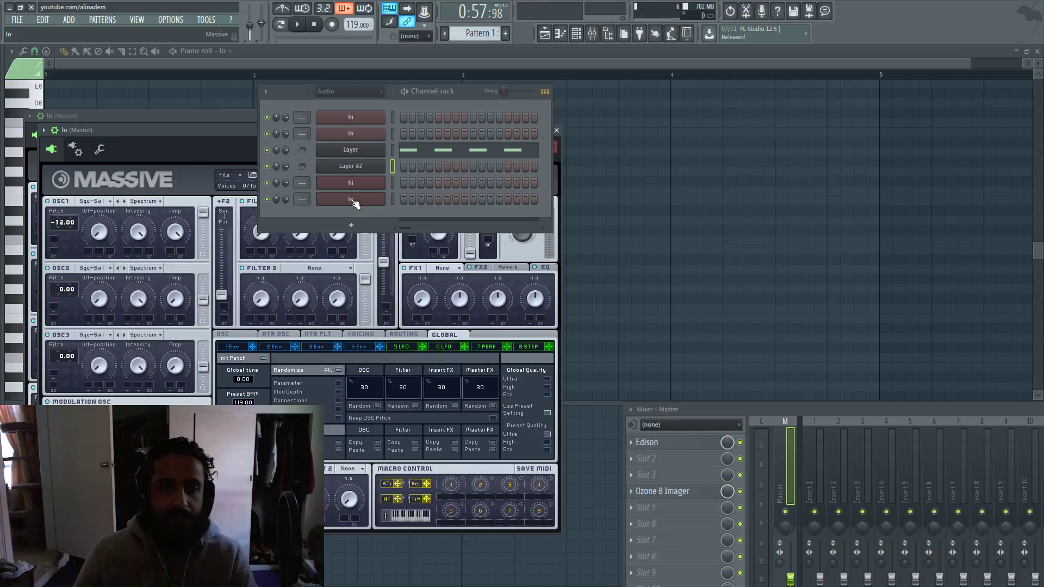
- Open the Layer #2 settings window and show its options menu
left_click(350, 167)
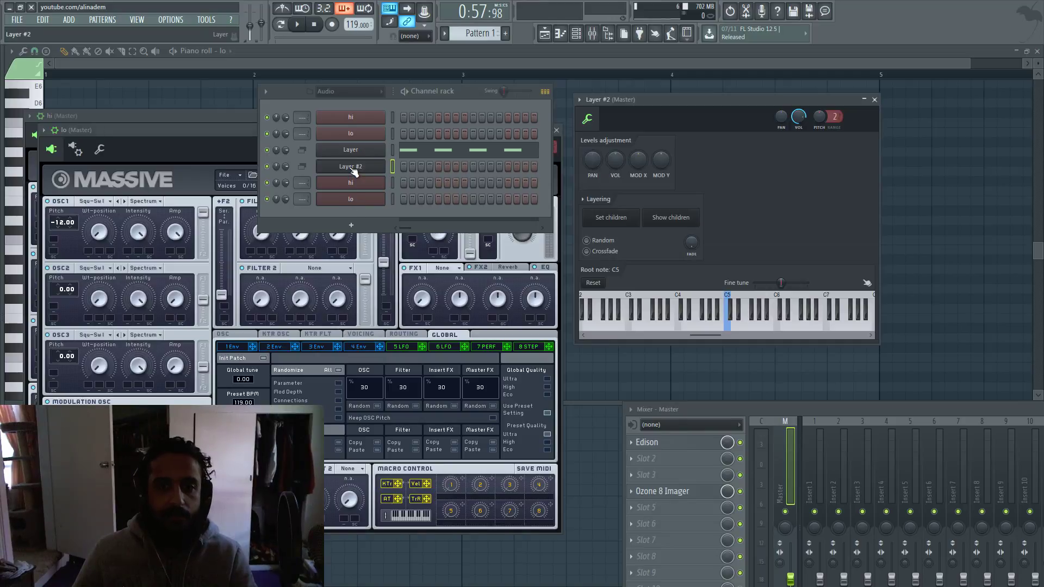
left_click(579, 100)
left_click(579, 100)
left_click(580, 100)
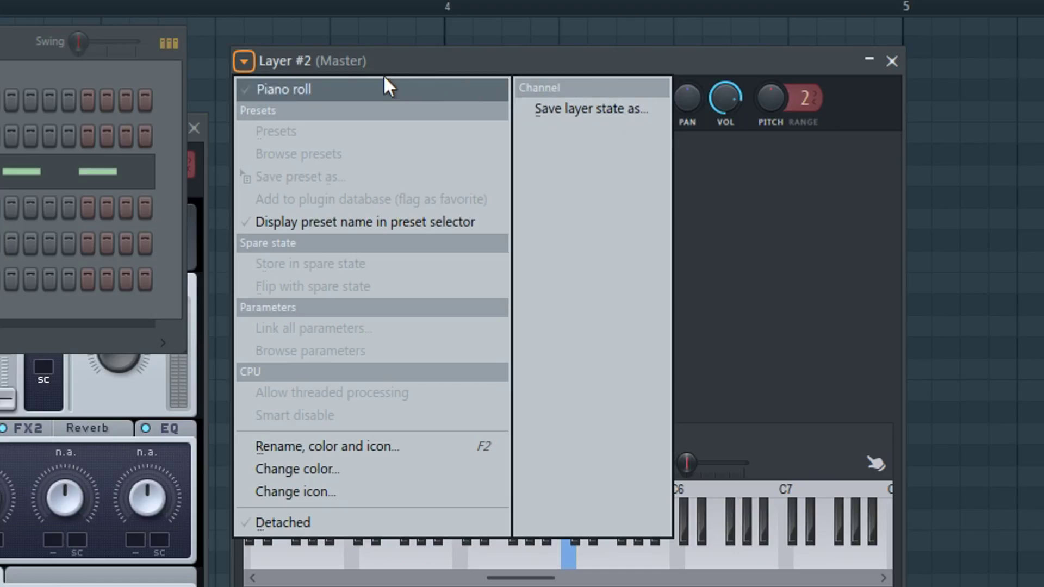
- Choose Channel > Save layer state as... from the Layer #2 options menu
left_click(631, 100)
left_click(244, 61)
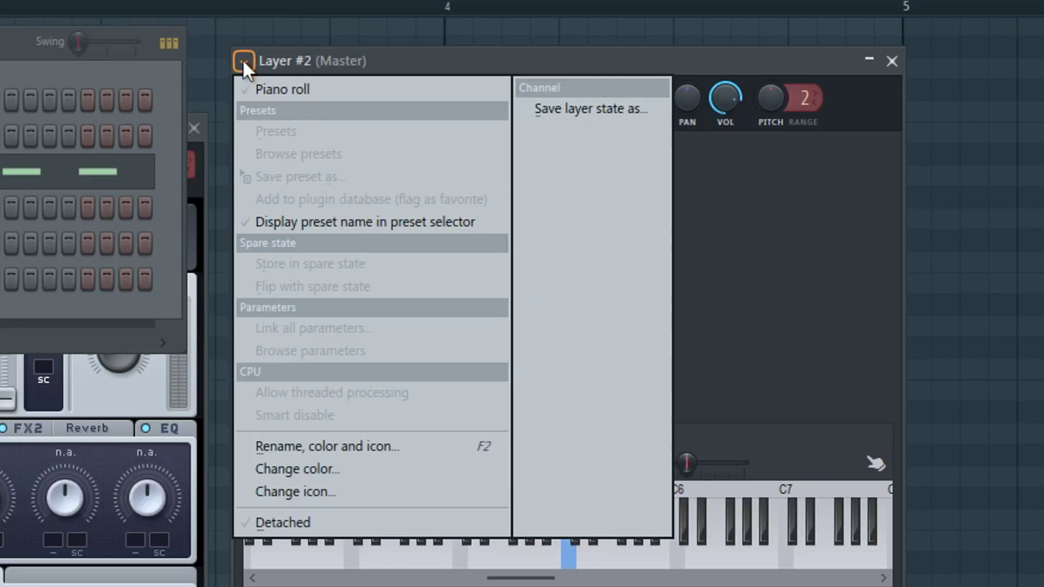
left_click(243, 60)
left_click(243, 60)
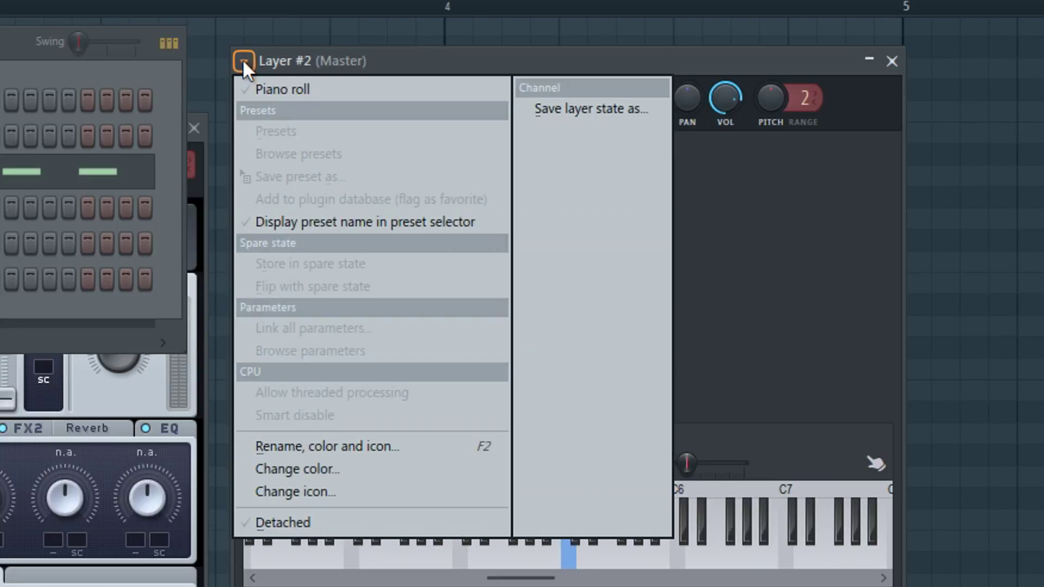
left_click(595, 108)
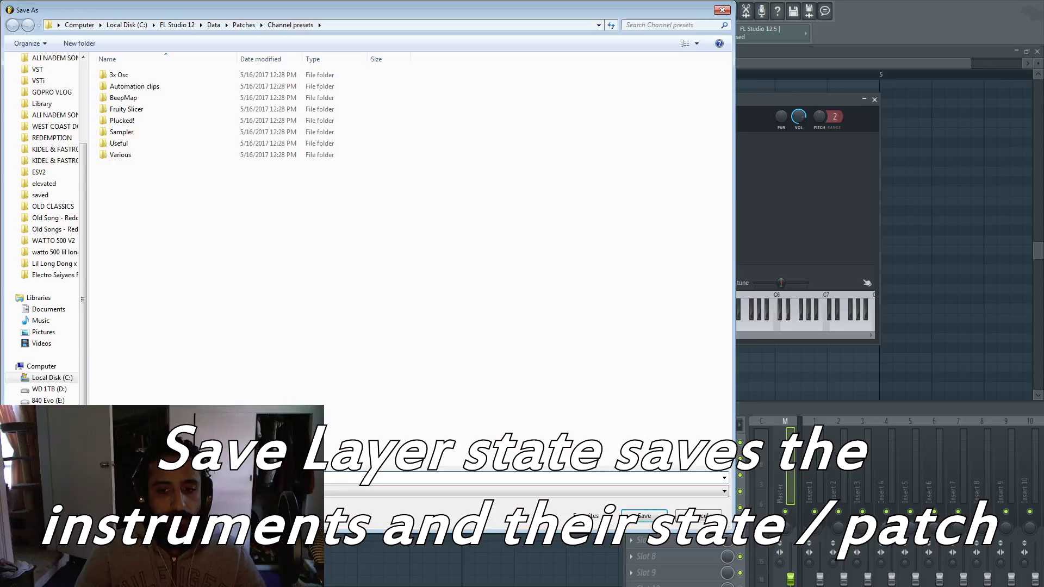
- Save Layer #2's layer state as a preset in the Channel presets folder
left_click(640, 516)
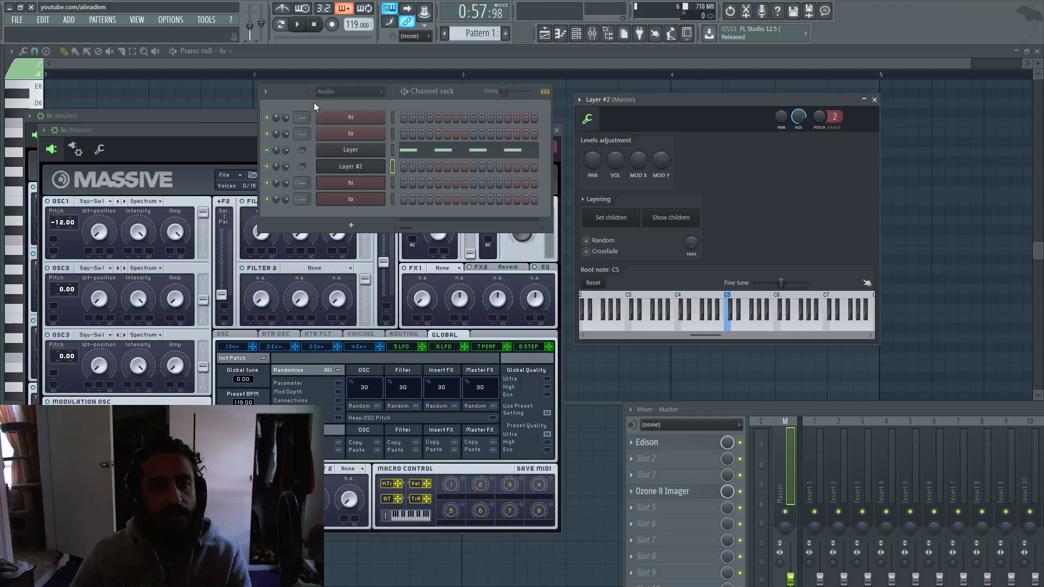
mouse_move(295, 90)
left_mouse_down()
mouse_move(307, 86)
mouse_move(312, 102)
mouse_move(305, 93)
left_mouse_up()
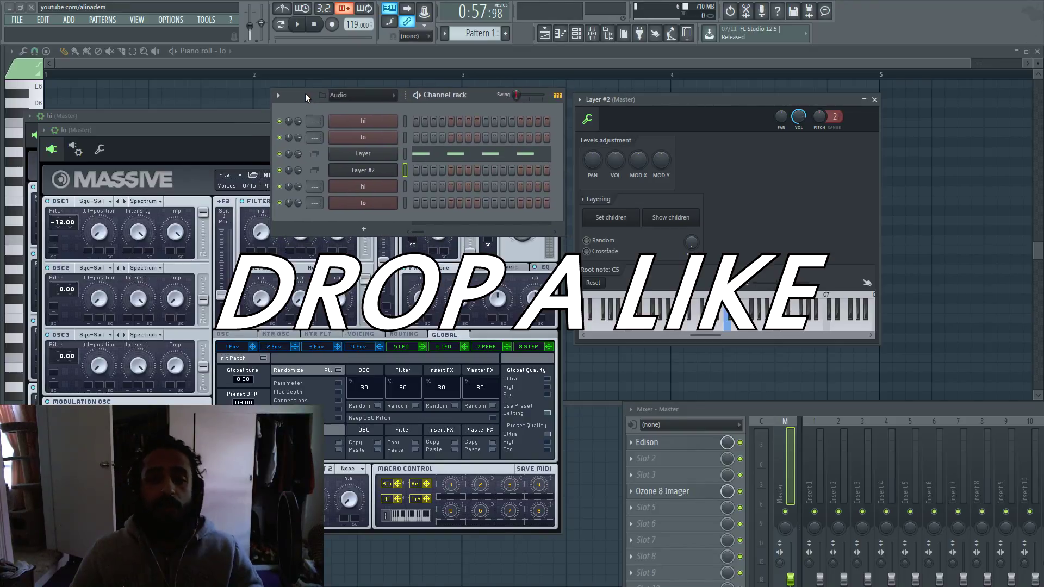